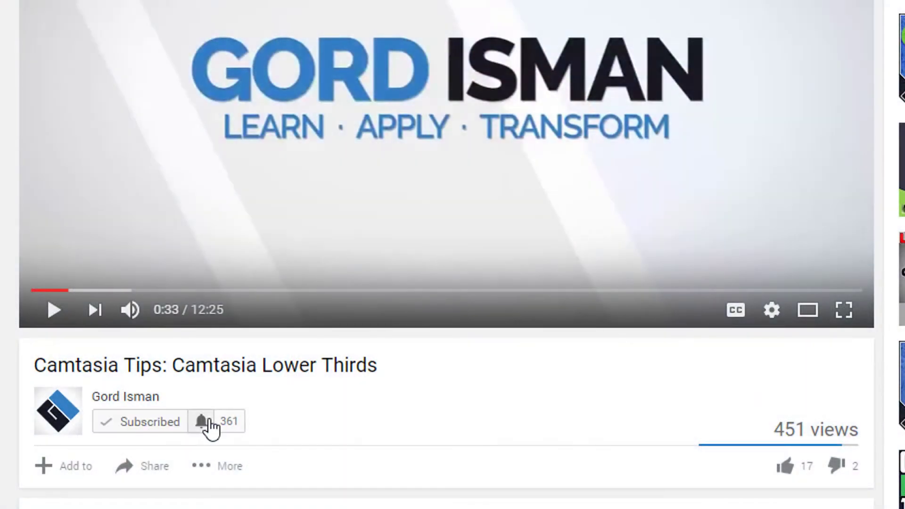
Open the YouTube channel's bell notification settings with all notifications on
left_click(209, 419)
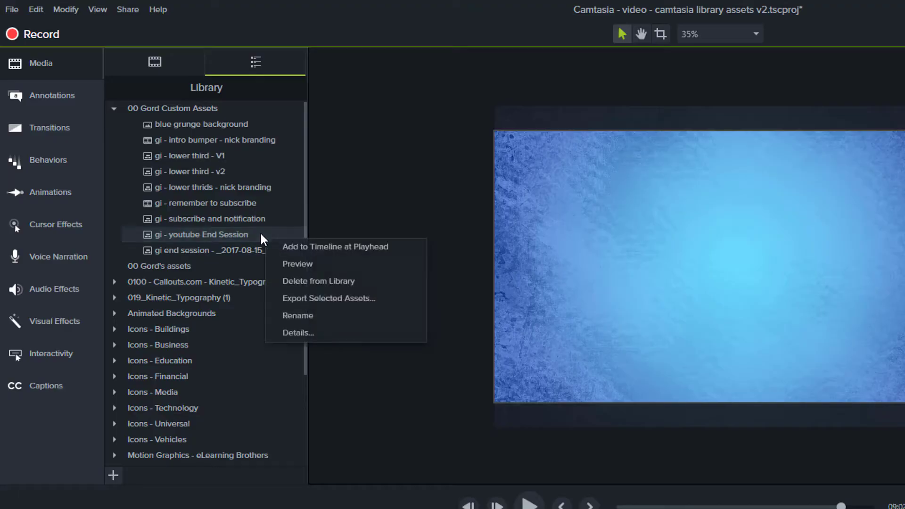
Export the End Session asset as the 'gord end session' libzip and re-import it into the library
left_click(395, 302)
type("gord end session")
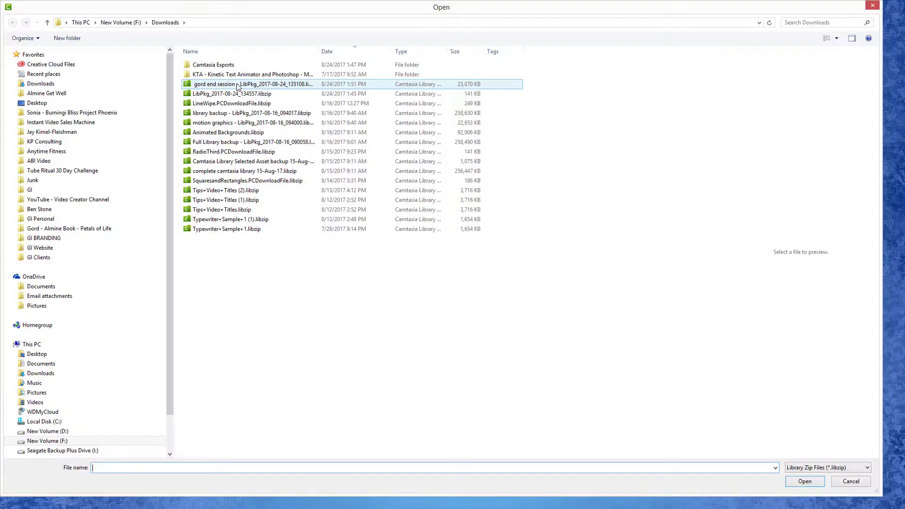
left_click(237, 84)
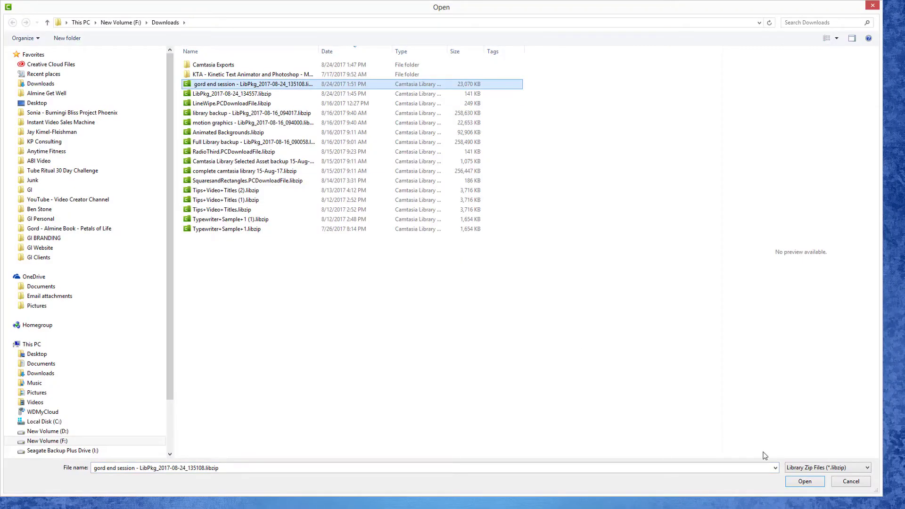
left_click(804, 481)
left_click(501, 265)
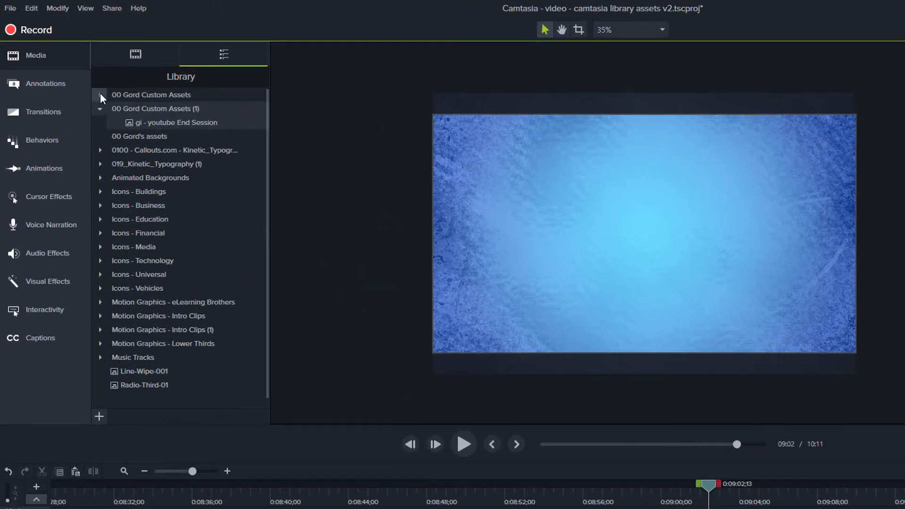
left_click(100, 94)
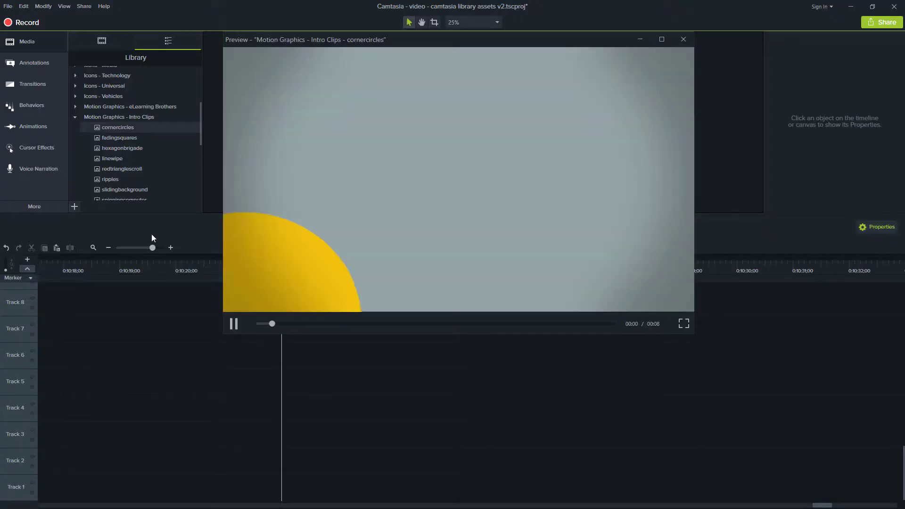
Place cornercircles on Track 1, then ungroup it and its Shapes group into separate clips
left_click_drag(124, 129, 321, 452)
left_click_drag(315, 500, 286, 481)
right_click(288, 489)
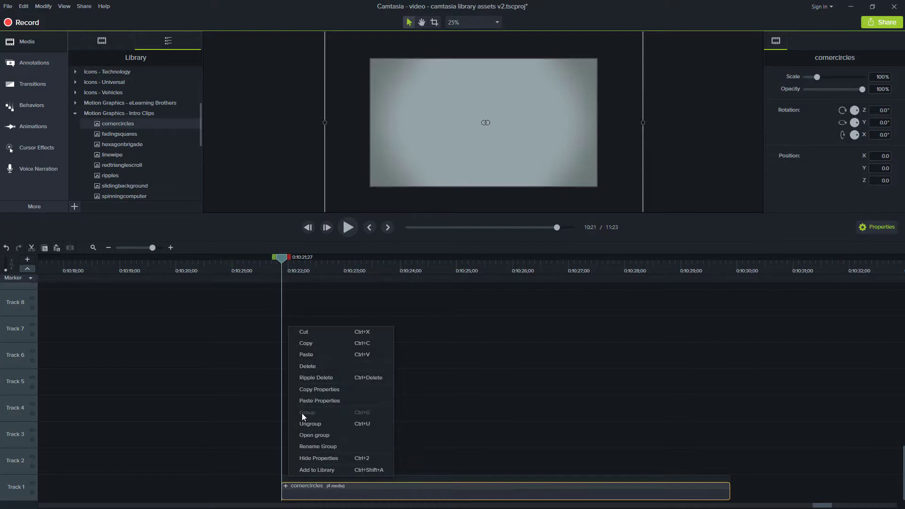
left_click(314, 425)
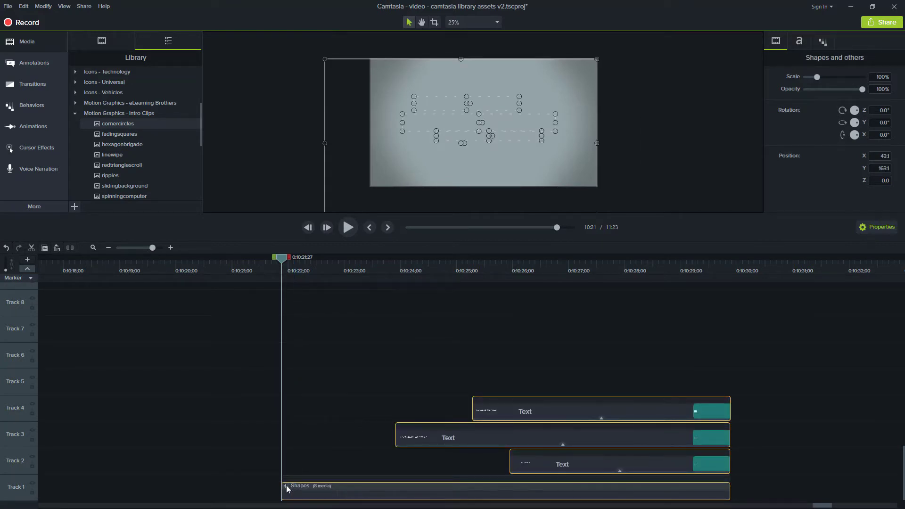
right_click(299, 477)
left_click(325, 412)
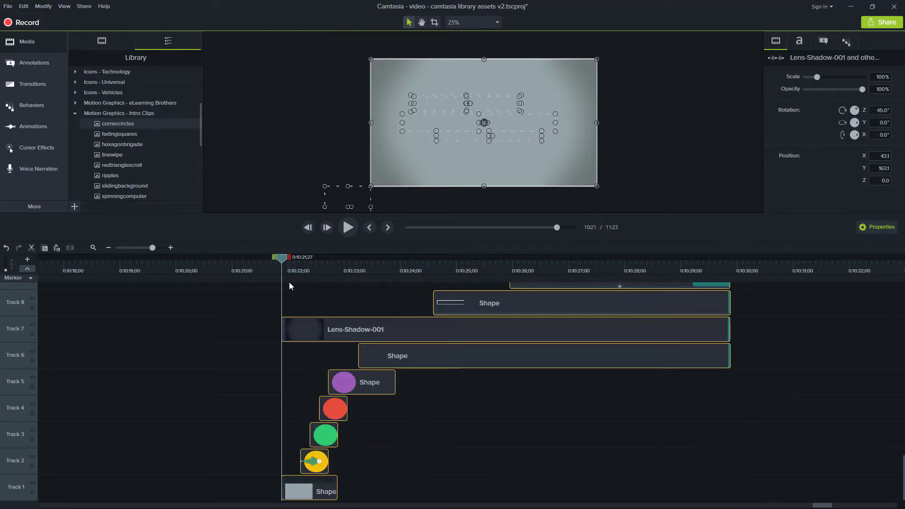
Zoom in on the timeline and move the playhead to show the TechSmith Camtasia title clip on Track 11
left_click(171, 248)
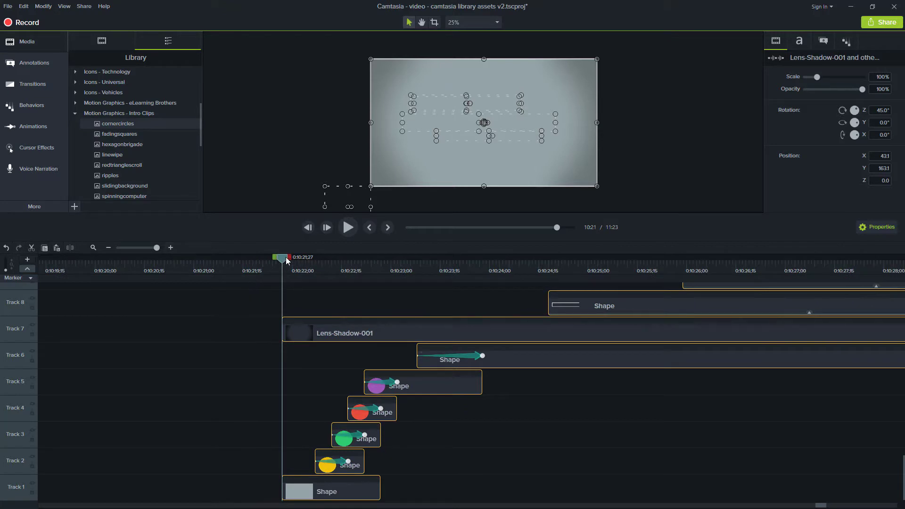
left_click_drag(289, 258, 332, 258)
left_click(456, 297)
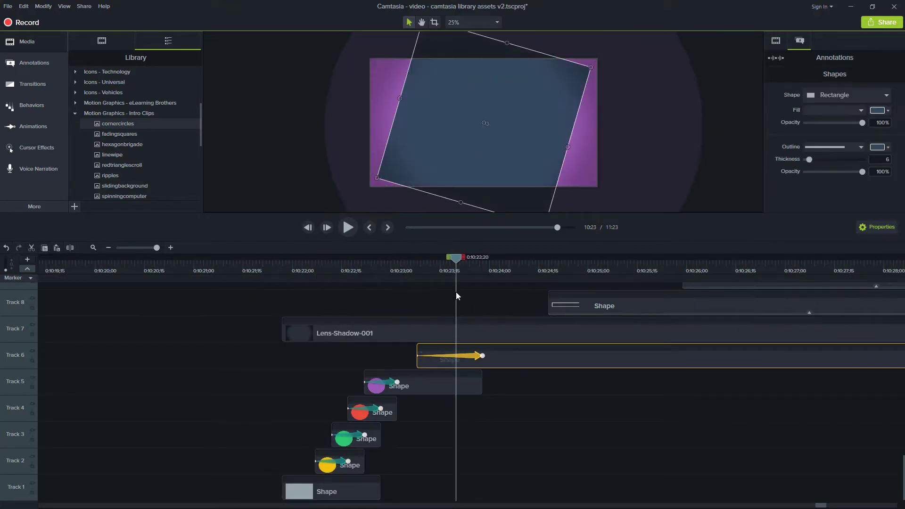
scroll(507, 307, "up", 6)
left_click(655, 359)
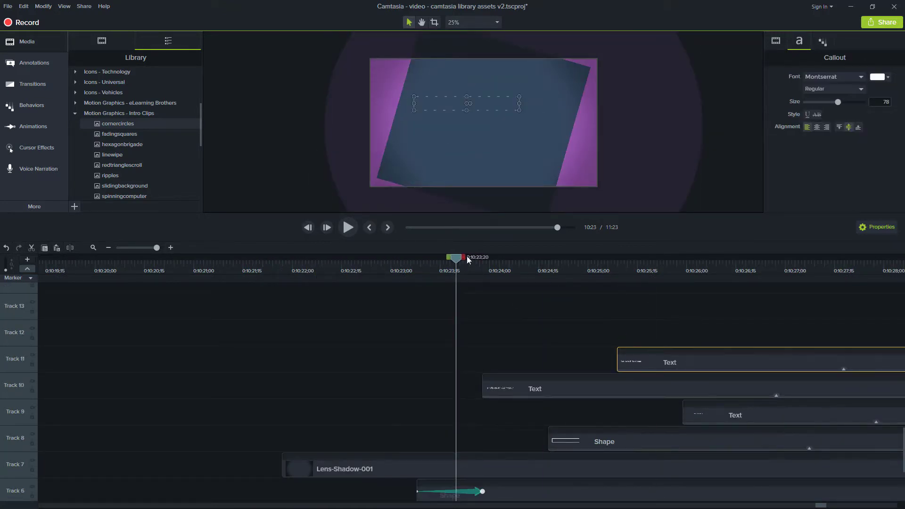
left_click(676, 289)
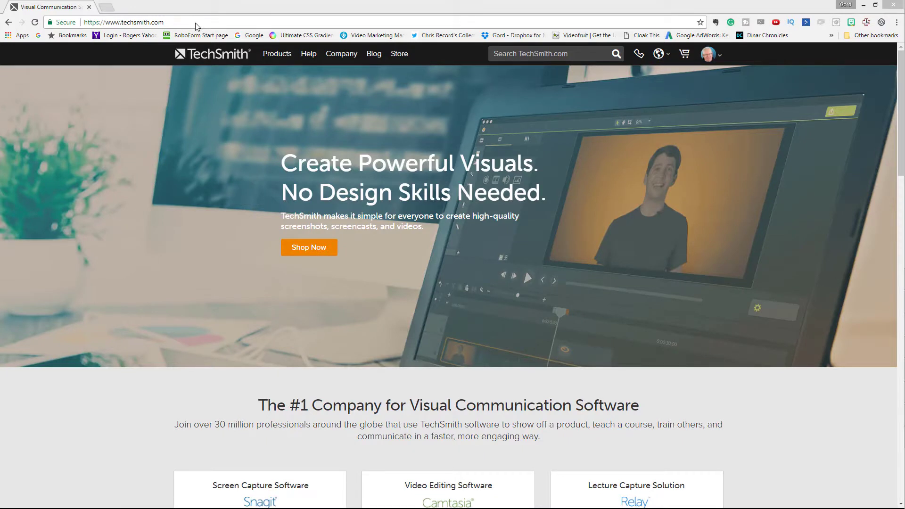
In the TechSmith Store, go to the Asset Marketplace and open the Common Craft Cut-outs details
left_click(196, 23)
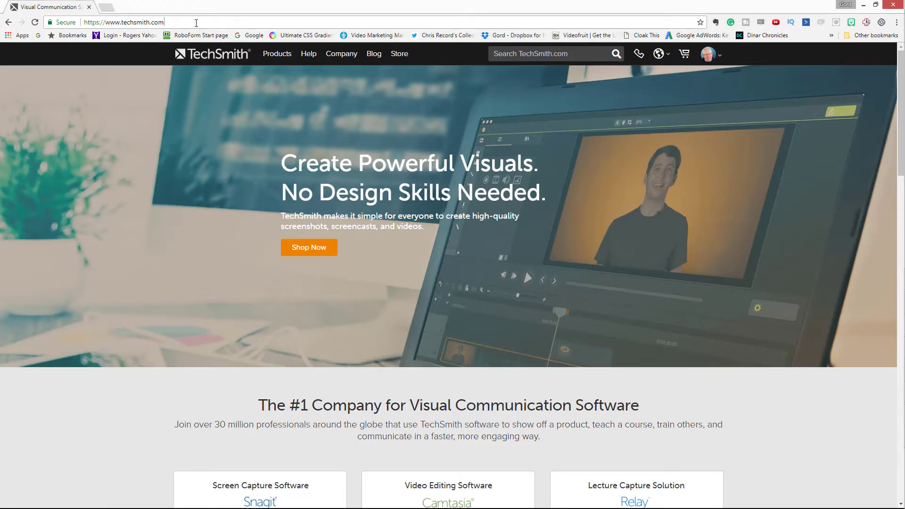
left_click(399, 56)
mouse_move(405, 59)
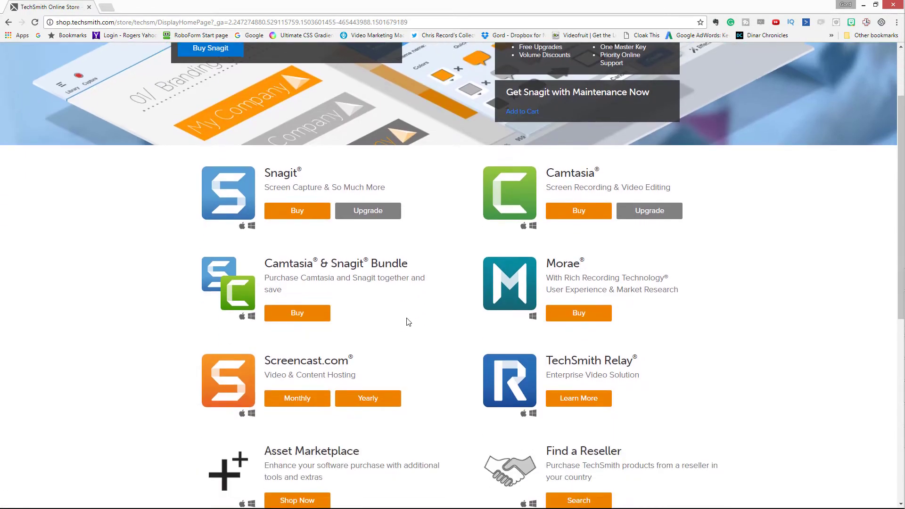
left_click(308, 266)
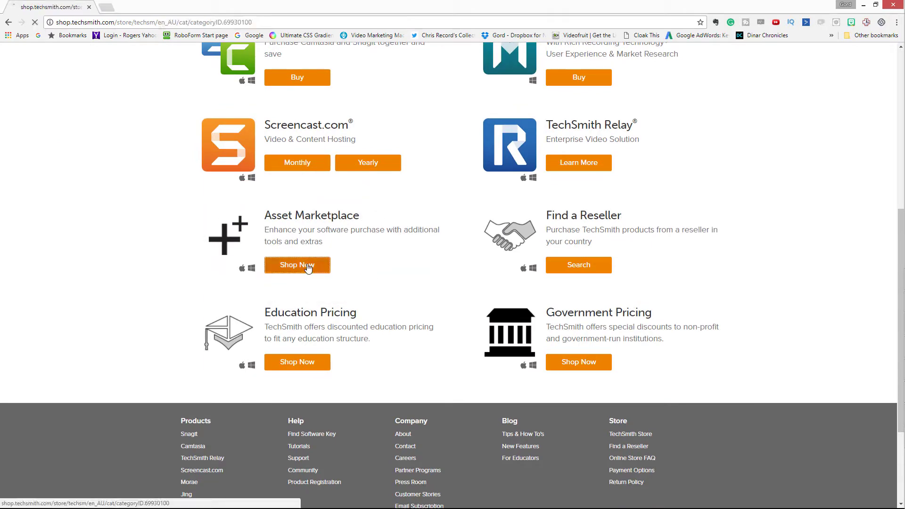
left_click(358, 218)
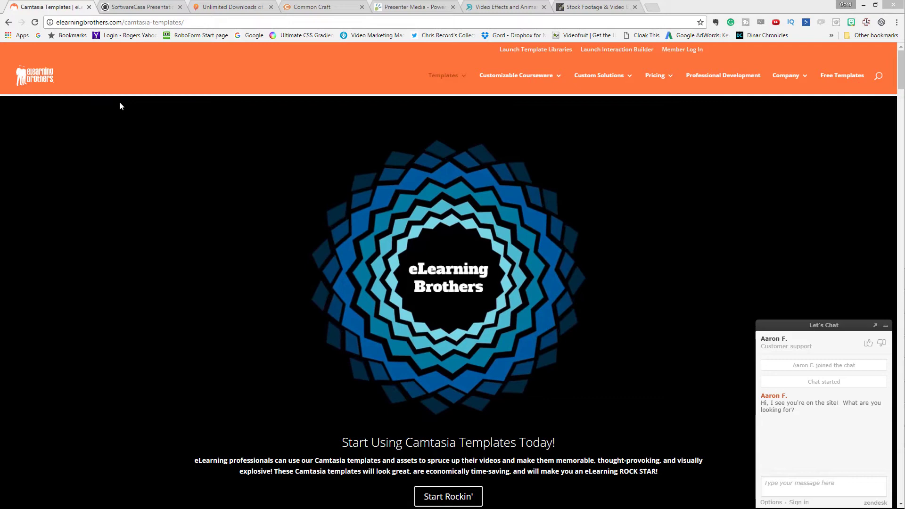
Browse the eLearning Brothers, SoftwareCasa, Callouts and Common Craft pages, scrolling through each
middle_click(137, 140)
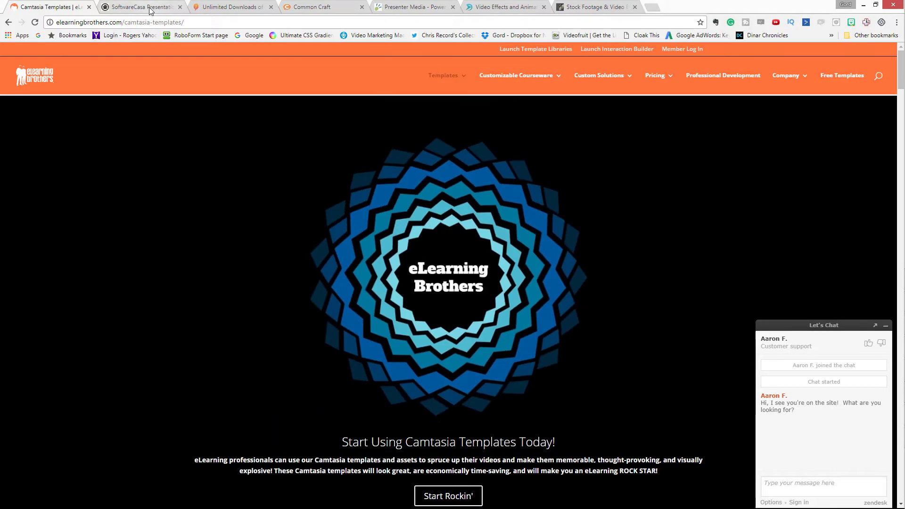
left_click(150, 7)
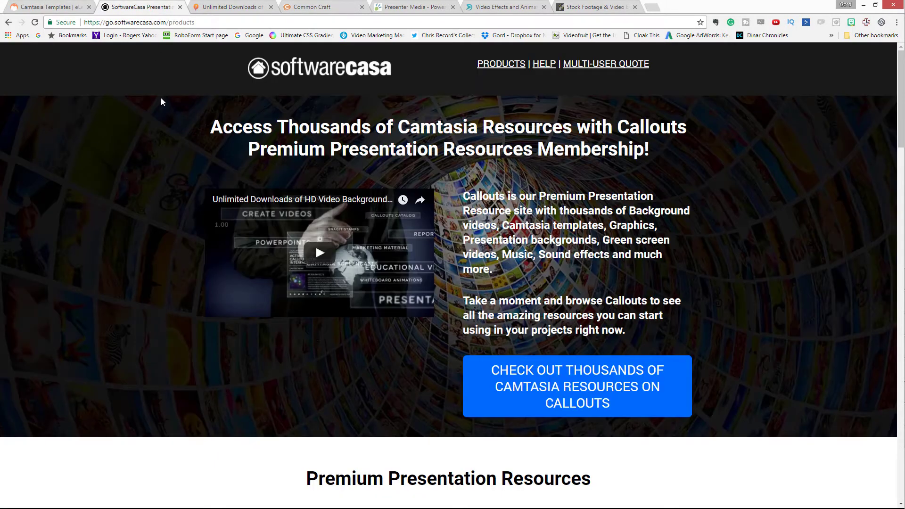
scroll(150, 124, "down", 6)
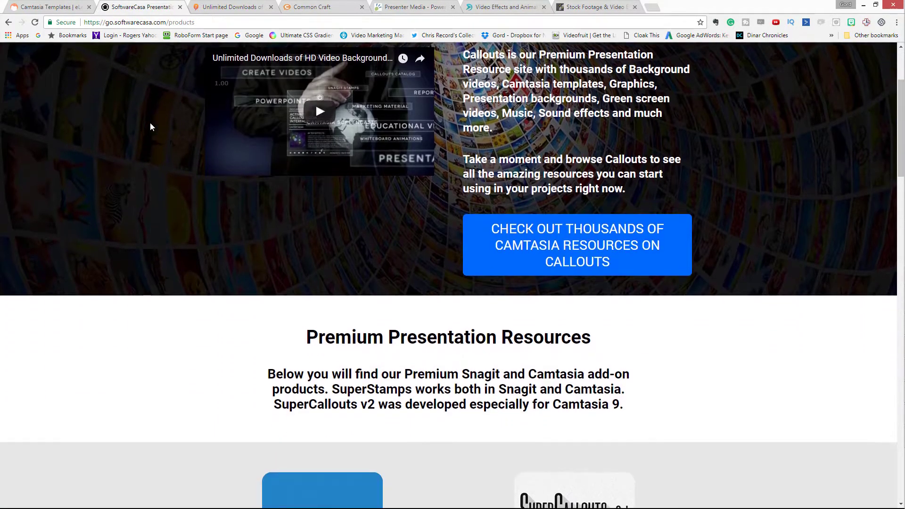
scroll(151, 126, "down", 7)
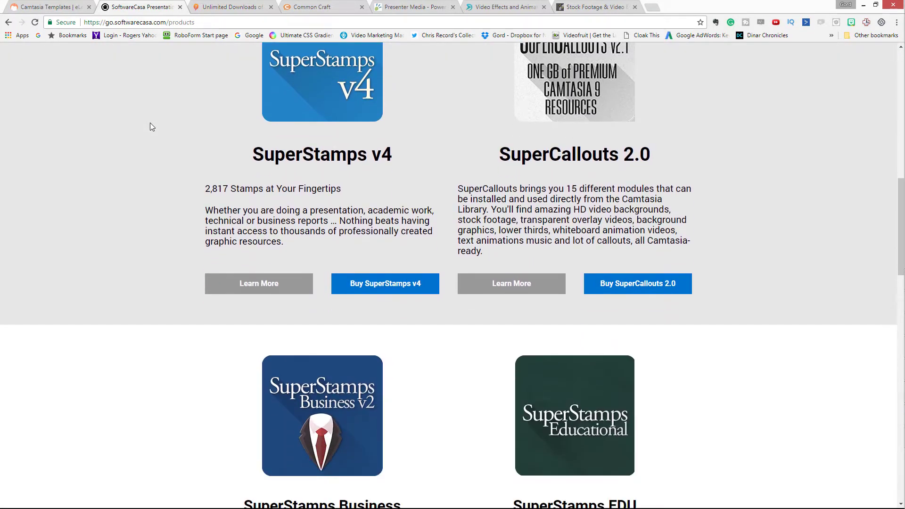
left_click(206, 9)
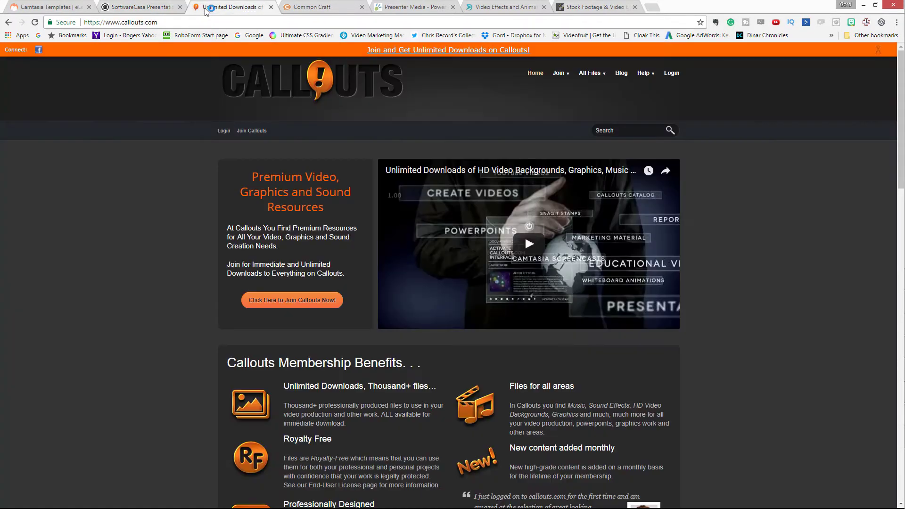
scroll(174, 116, "down", 9)
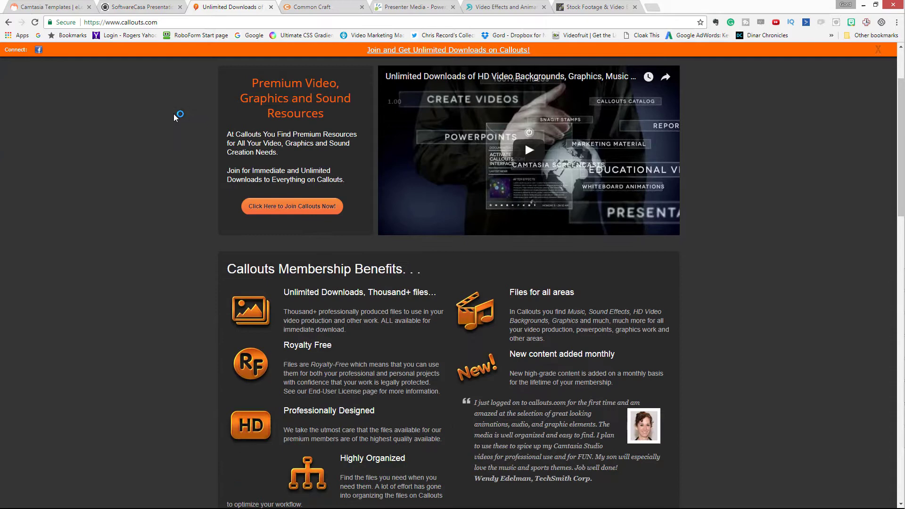
scroll(175, 117, "down", 3)
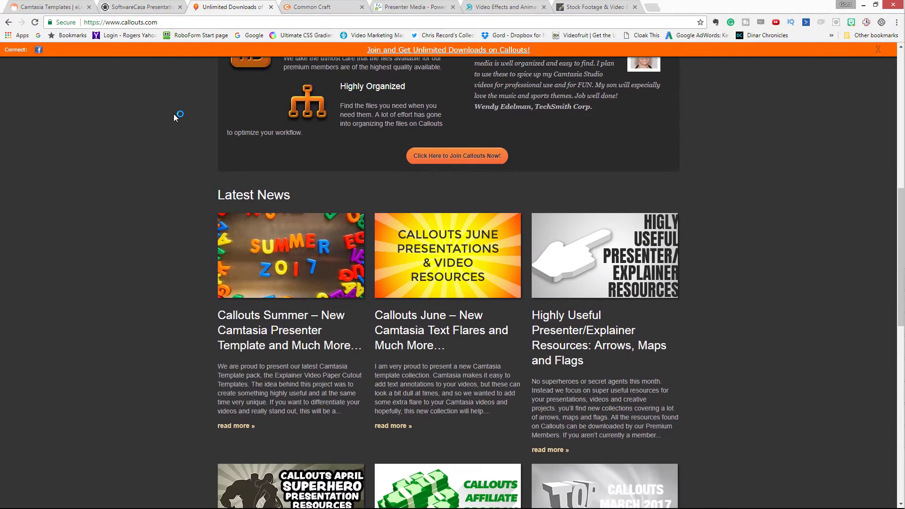
left_click(298, 9)
scroll(193, 116, "down", 11)
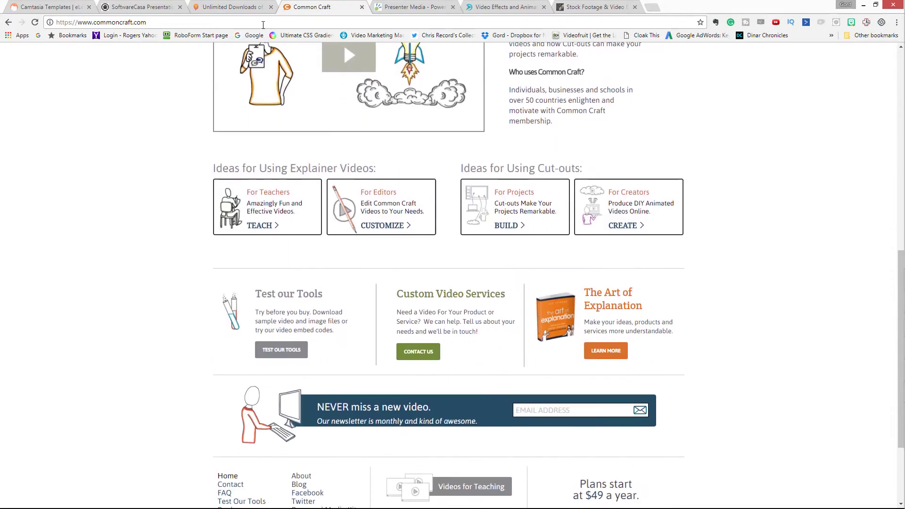
Scroll through the Presenter Media, Motion Graphic Stock and VideoHive stock footage pages
left_click(402, 10)
mouse_move(160, 93)
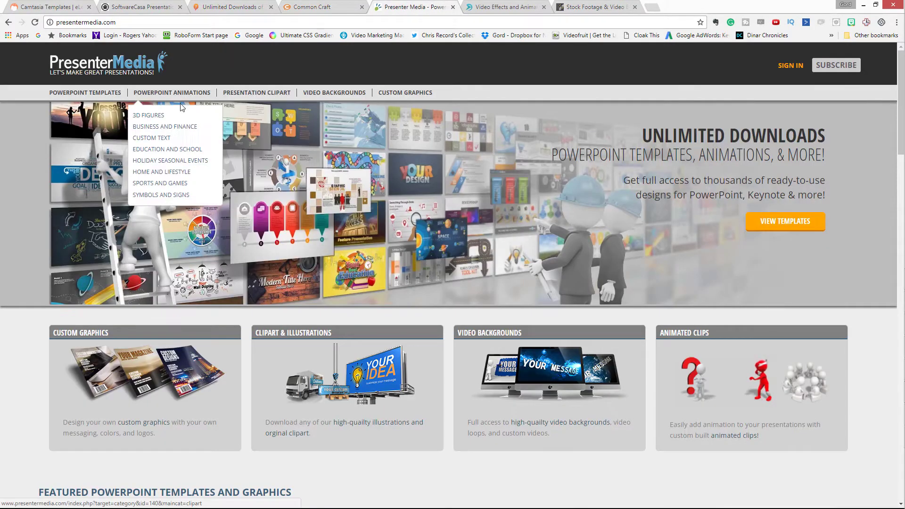
scroll(123, 230, "down", 6)
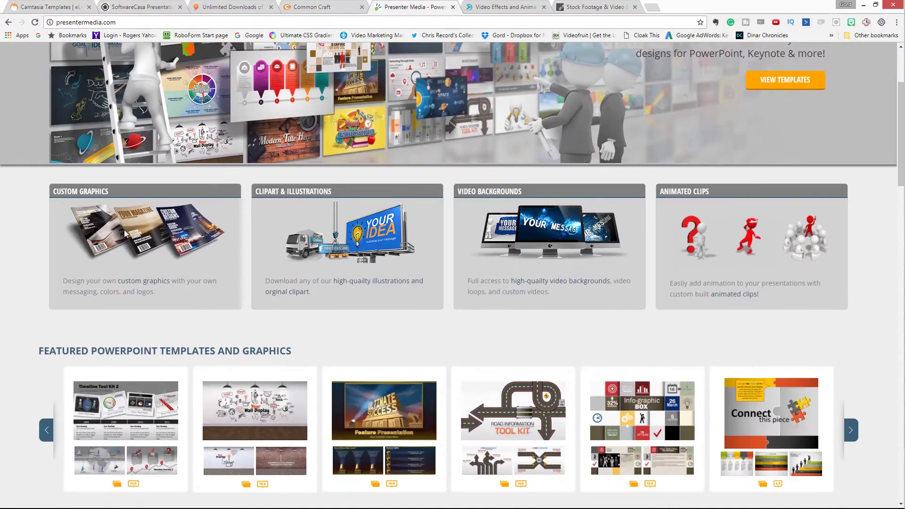
scroll(125, 234, "down", 3)
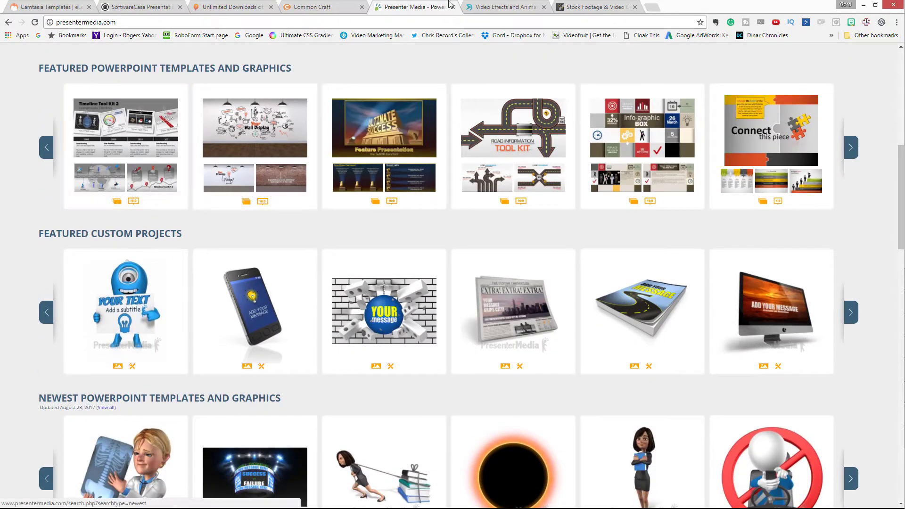
left_click(497, 9)
scroll(336, 118, "down", 7)
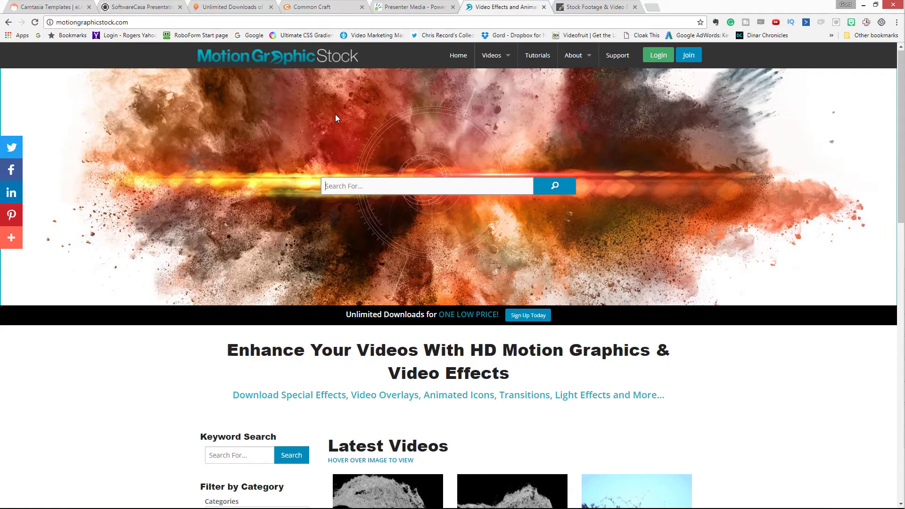
scroll(336, 117, "down", 3)
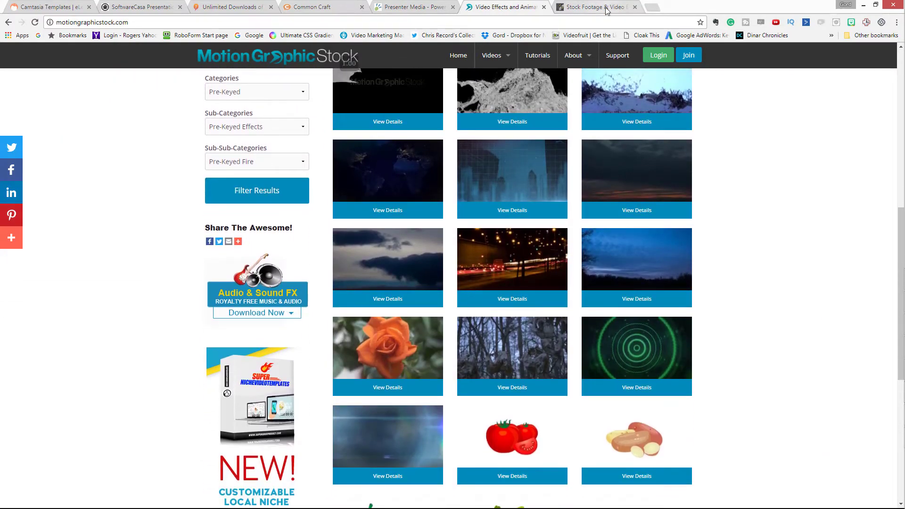
left_click(606, 11)
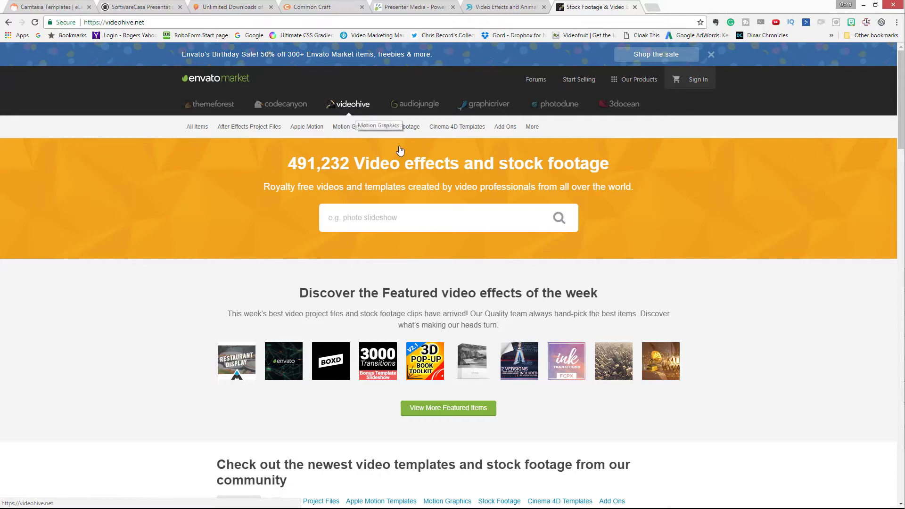
scroll(696, 203, "down", 7)
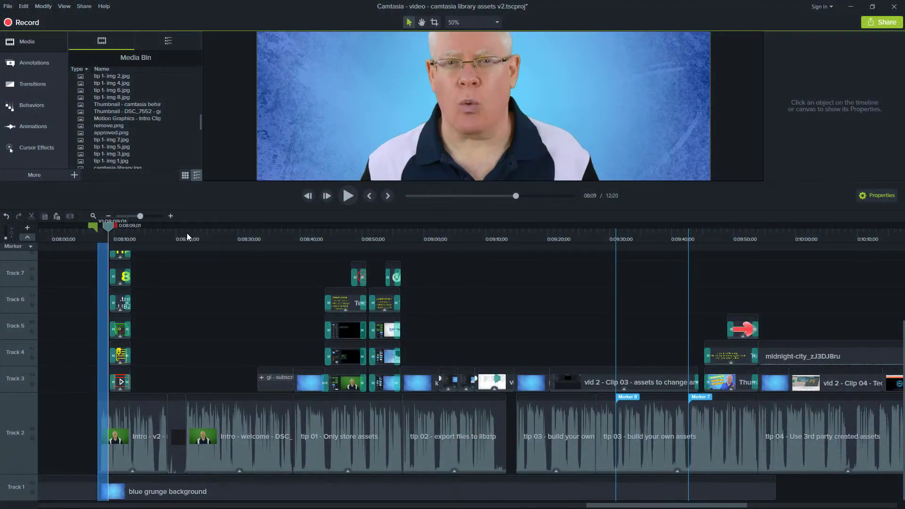
Select the timeline range from about 8:07 to 9:05
left_click_drag(99, 226, 231, 225)
left_click_drag(316, 249, 560, 267)
Add the 8:07–9:05 selection to the library and produce it as MP4, reaching the save-location step
right_click(454, 329)
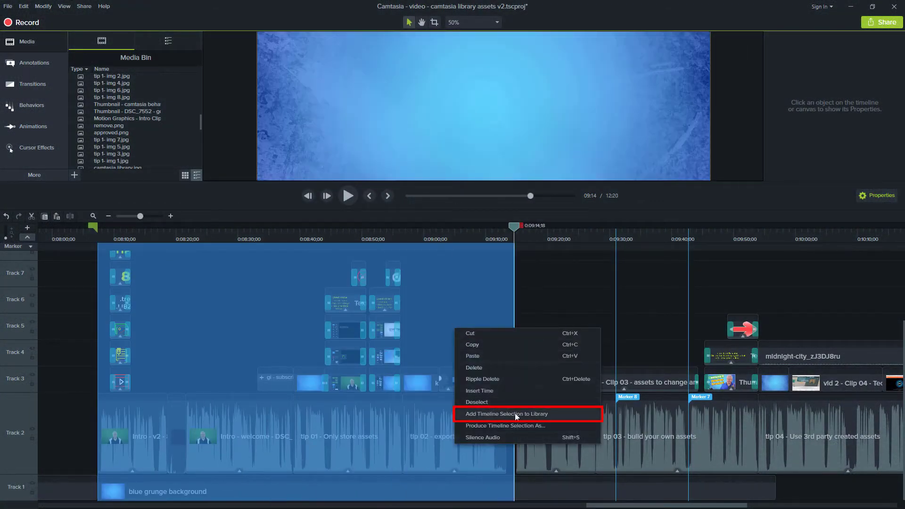
left_click(564, 414)
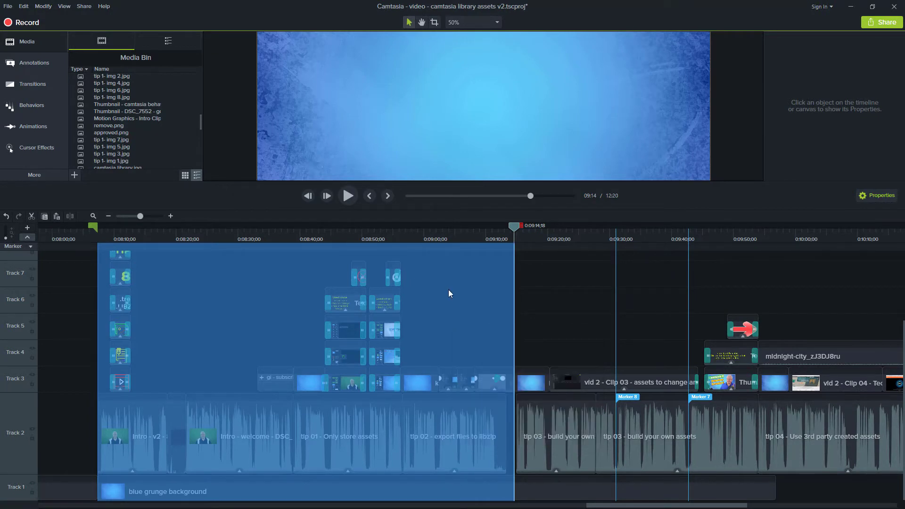
right_click(448, 289)
left_click(556, 391)
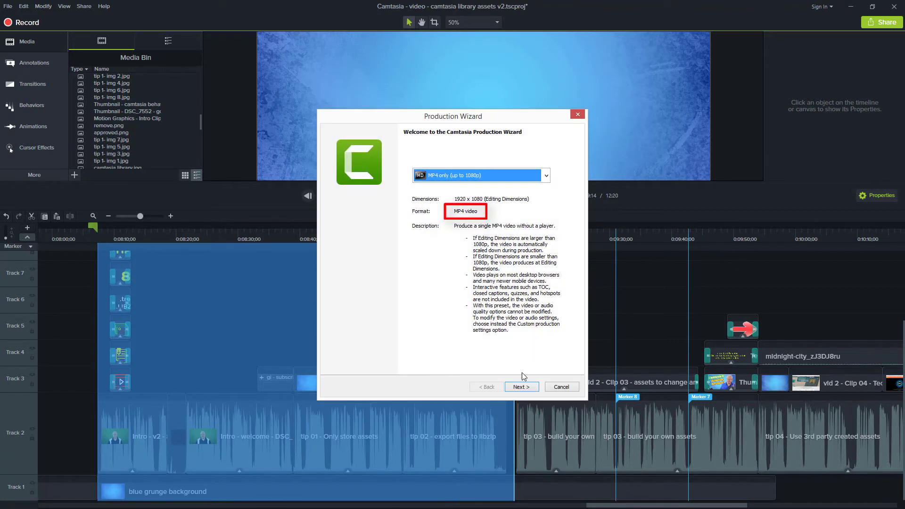
left_click(521, 386)
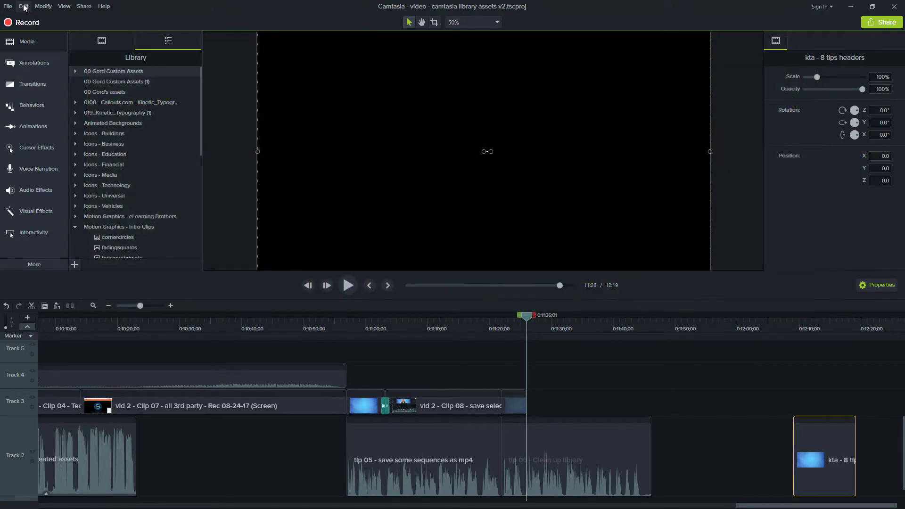
Run Clean up Library from the Advanced tab of Edit > Preferences
left_click(24, 6)
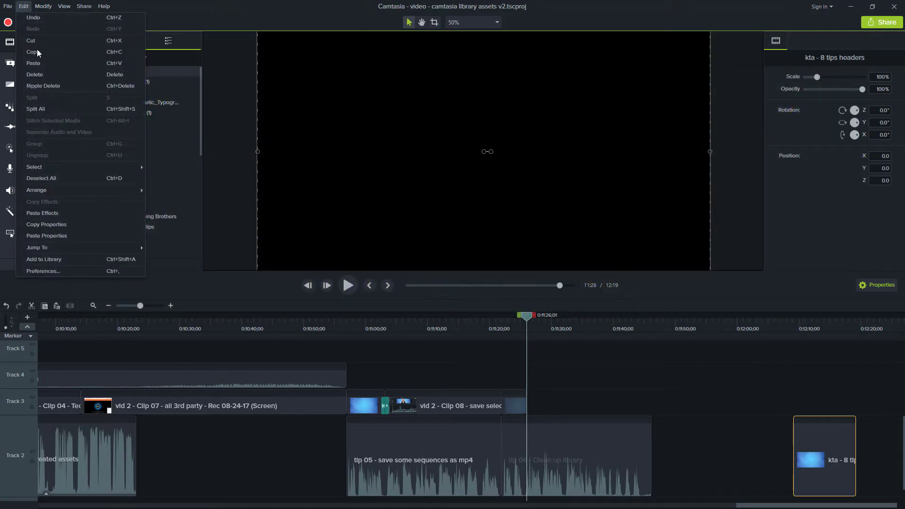
left_click(81, 270)
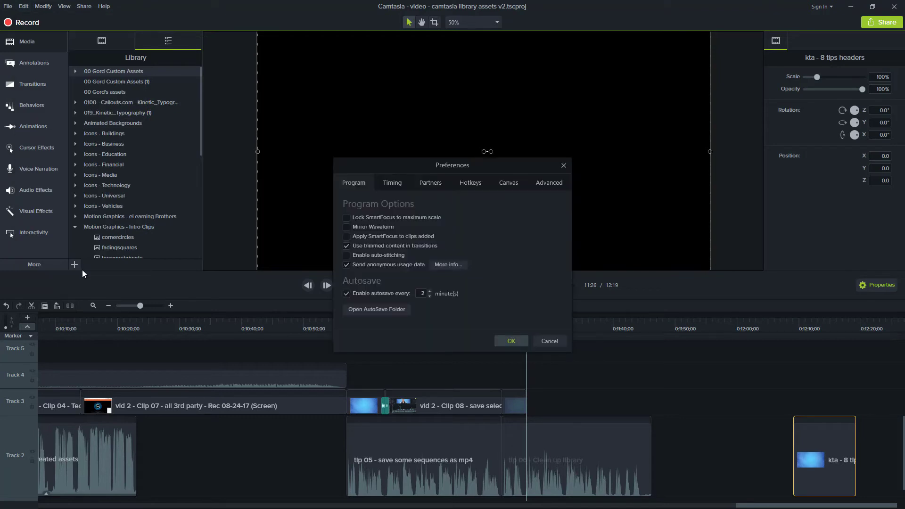
left_click(544, 182)
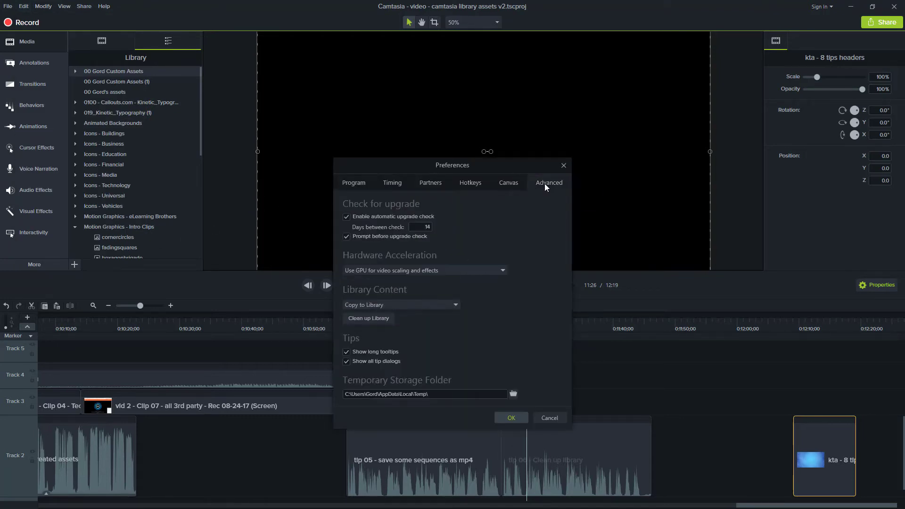
left_click(388, 319)
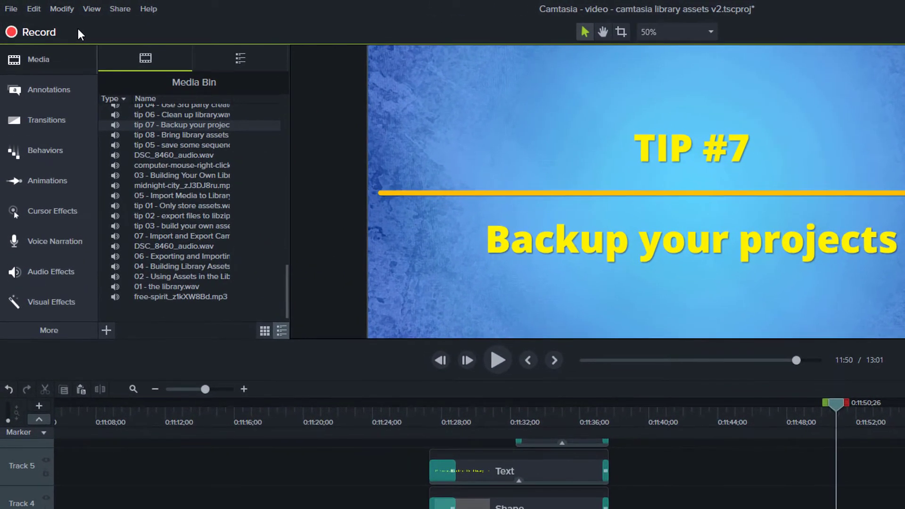
Export the project as 'backup - video - camtasia library assets v2.zip' and check it in Downloads
left_click(12, 10)
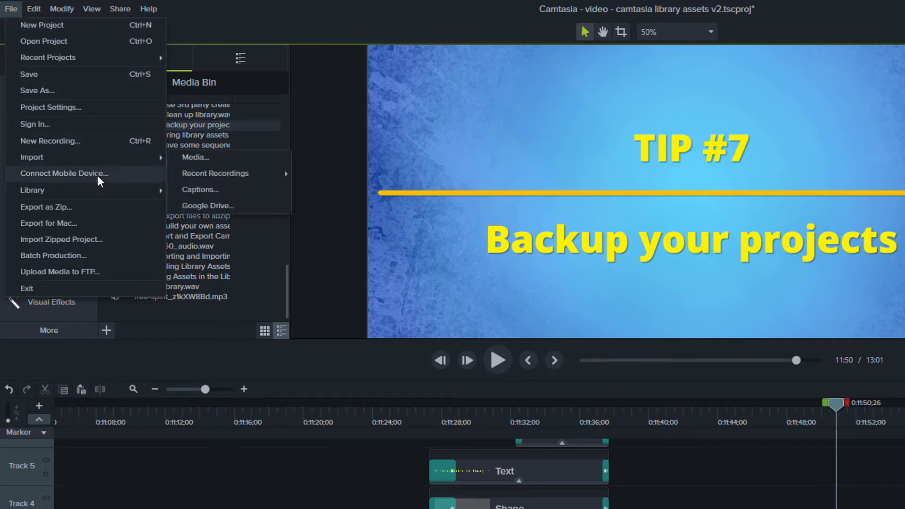
left_click(122, 207)
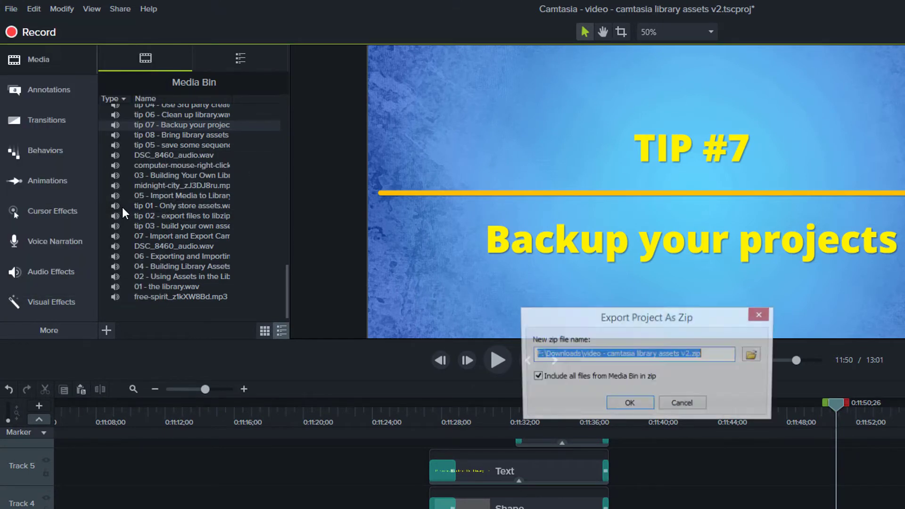
left_click(586, 355)
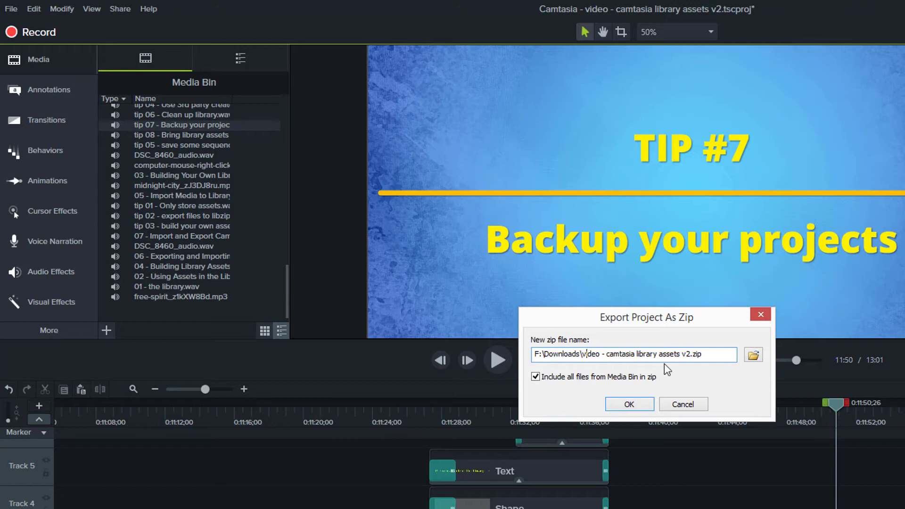
type("backup ")
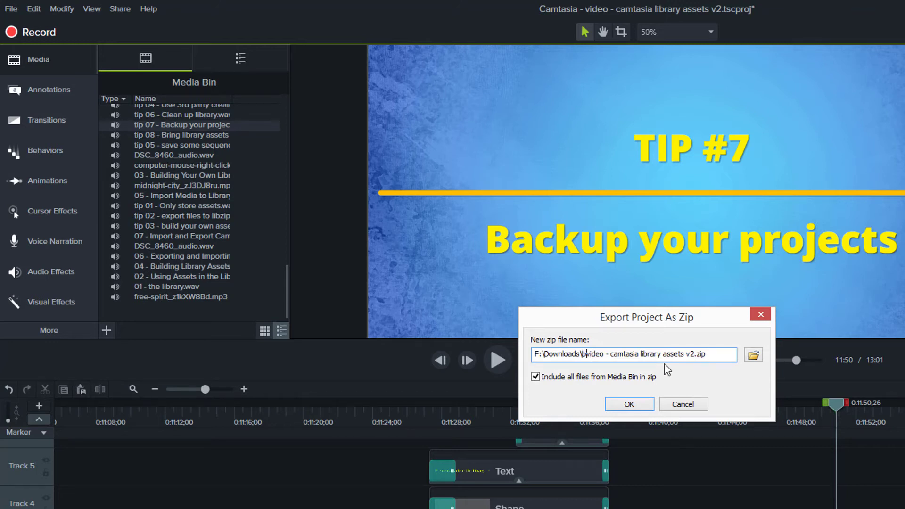
type("-")
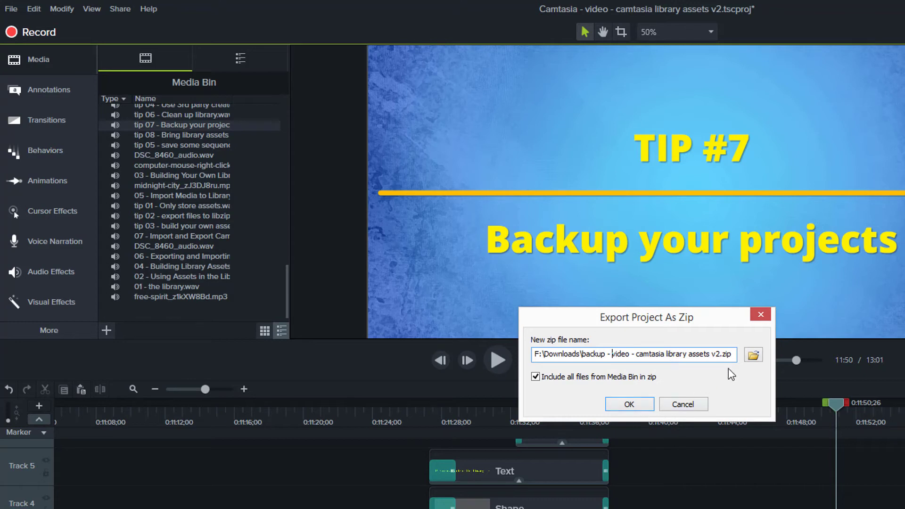
left_click(636, 405)
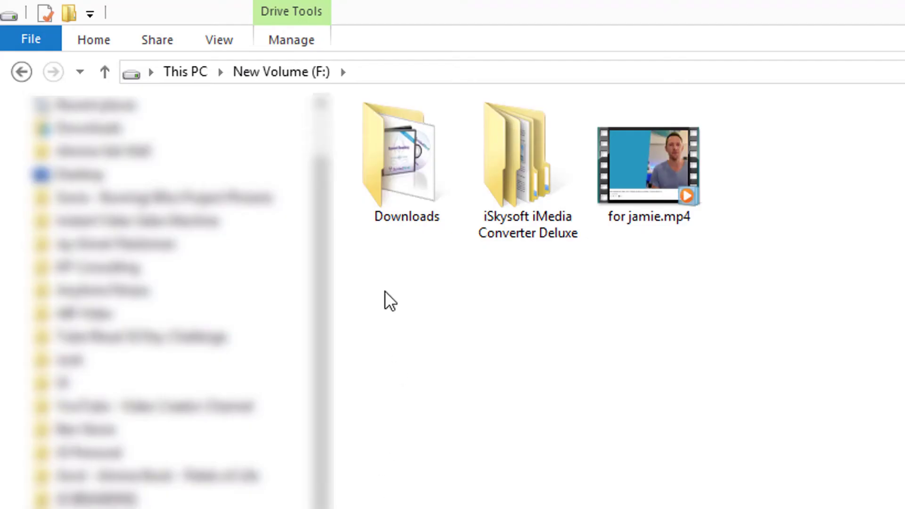
double_click(375, 214)
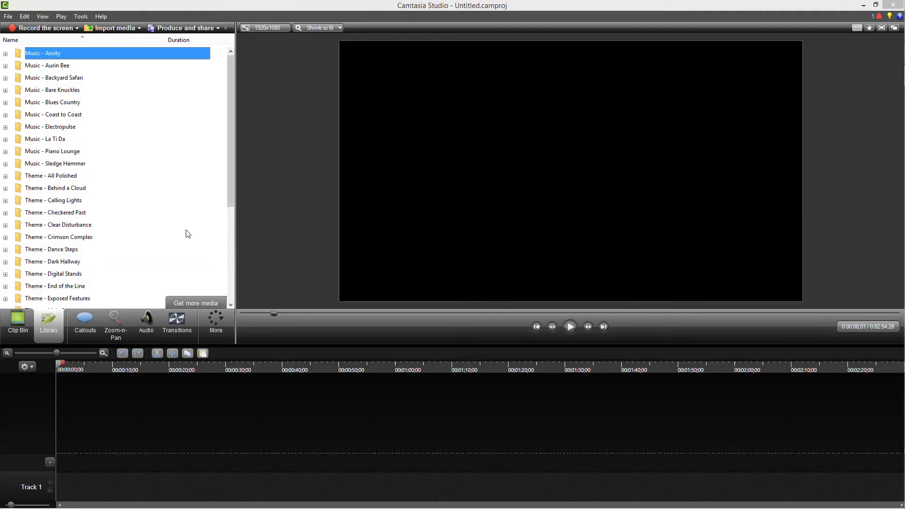
Look at Callouts, return to the Library folder list and select Music - La Ti Da
left_click(80, 329)
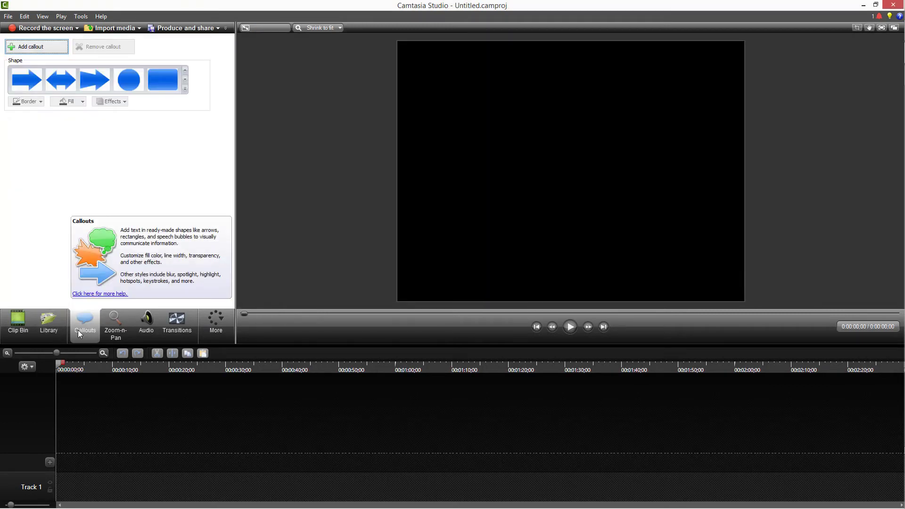
left_click(48, 332)
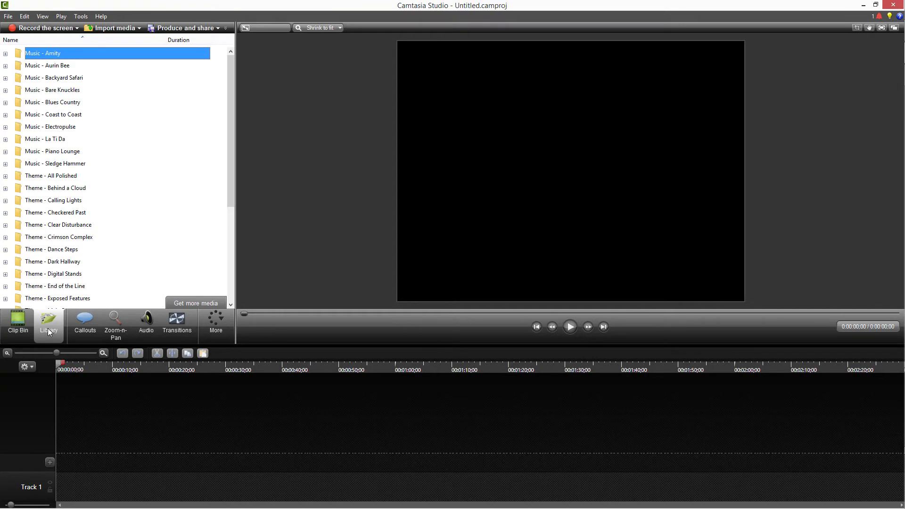
mouse_move(230, 75)
left_mouse_down()
mouse_move(222, 182)
mouse_move(216, 78)
left_mouse_up()
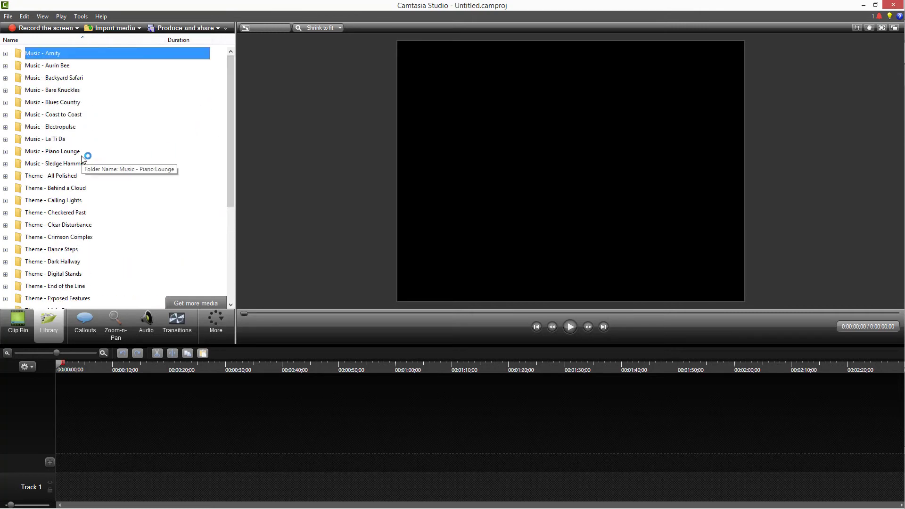
left_click(17, 139)
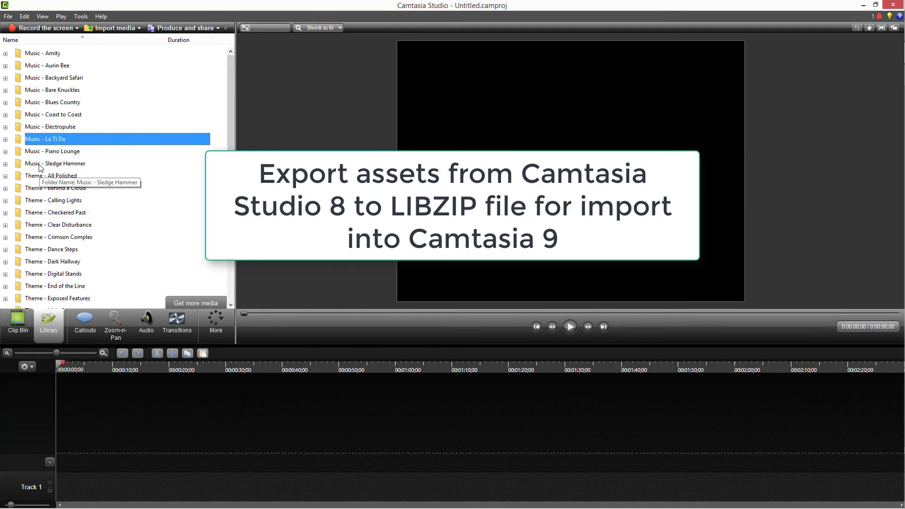
Export Music - La Ti Da through Sledge Hammer as the 'camtasia 8 music' libzip
left_click(40, 165, "shift")
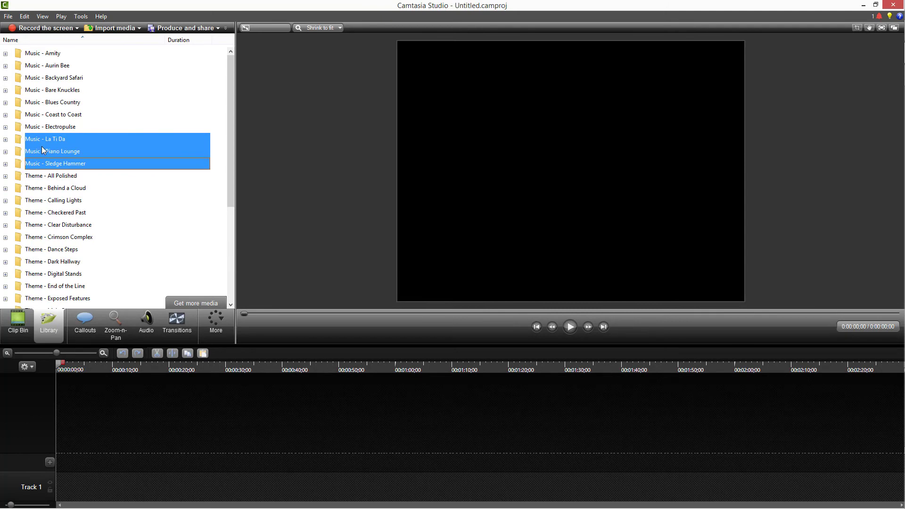
right_click(129, 146)
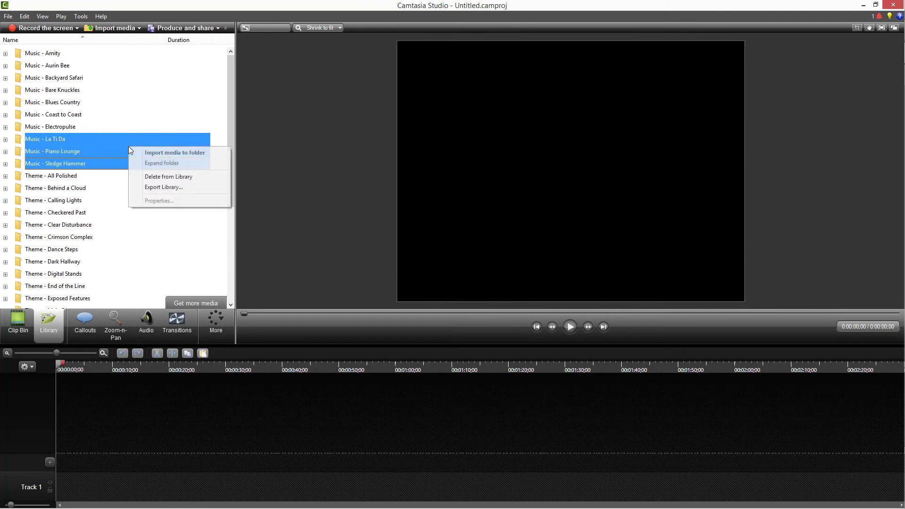
left_click(169, 188)
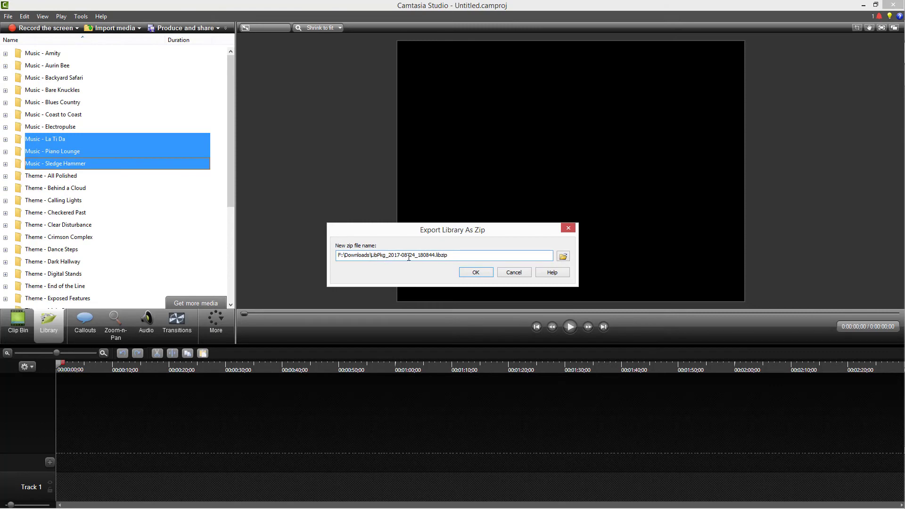
type("camtasia 8 music -")
key("Return")
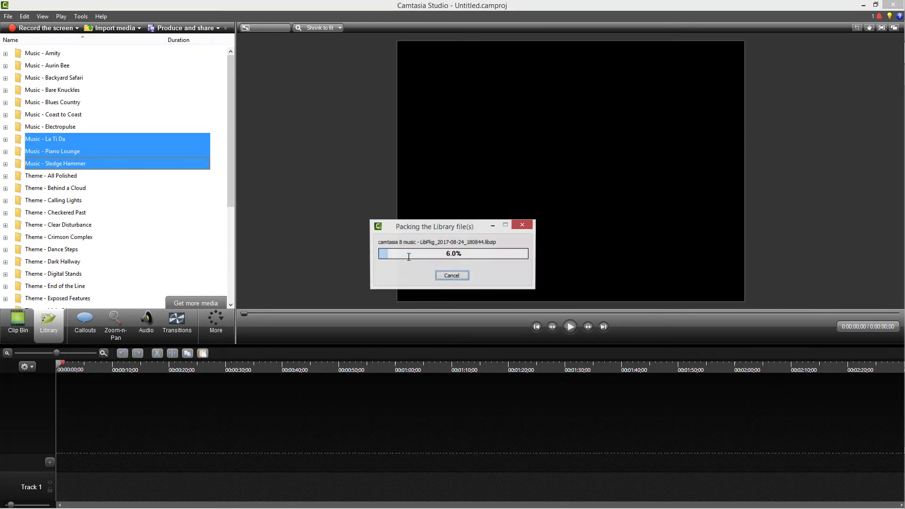
Select Behind a Cloud, Checkered Past and Clear Disturbance themes and name their export 'Camtasia 8 - themes_'
left_click(55, 188)
left_click(55, 212, "ctrl")
left_click(62, 226, "ctrl")
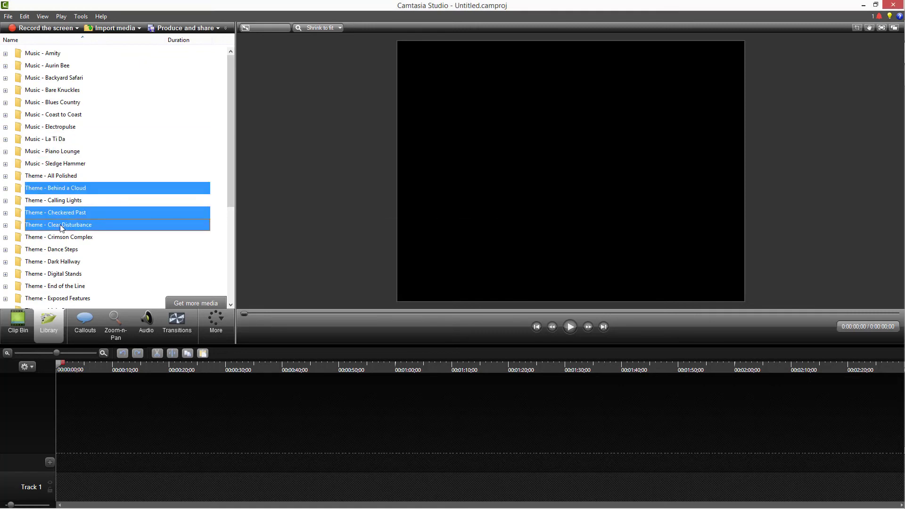
right_click(108, 219)
left_click(141, 257)
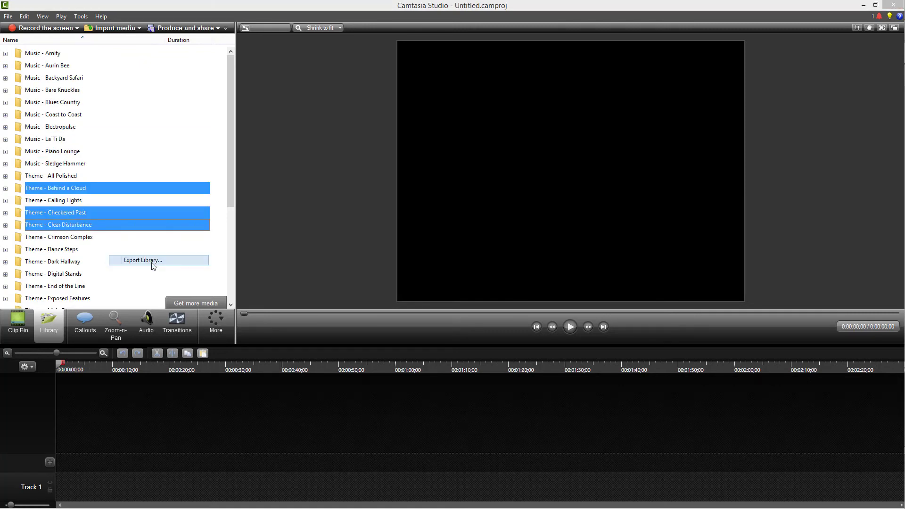
type("Camtasia 8 - theme")
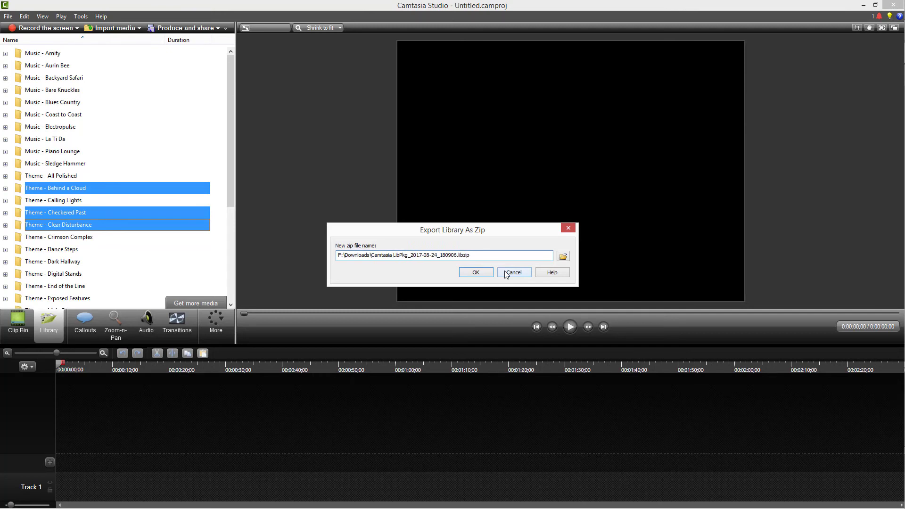
type("s_")
Confirm the themes export, then import the 'camtasia 8 music' libzip into the Camtasia 9 Library
key("Return")
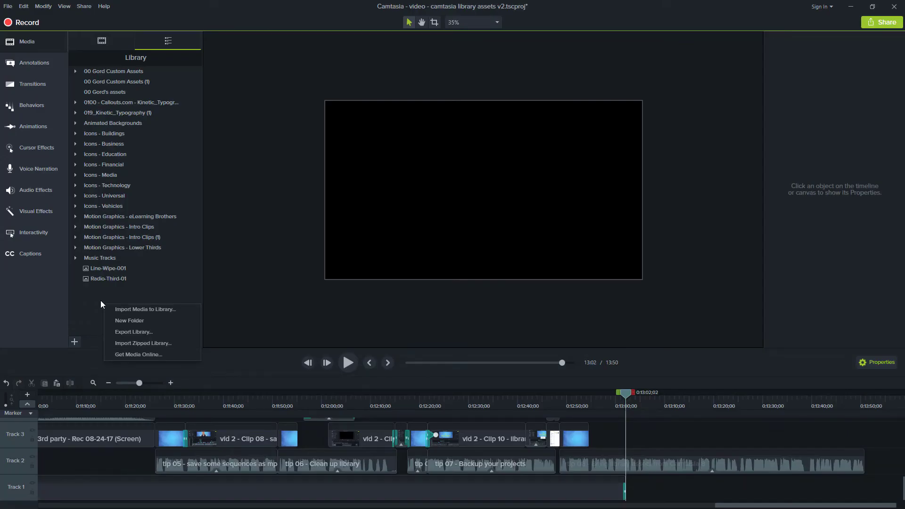
left_click(185, 348)
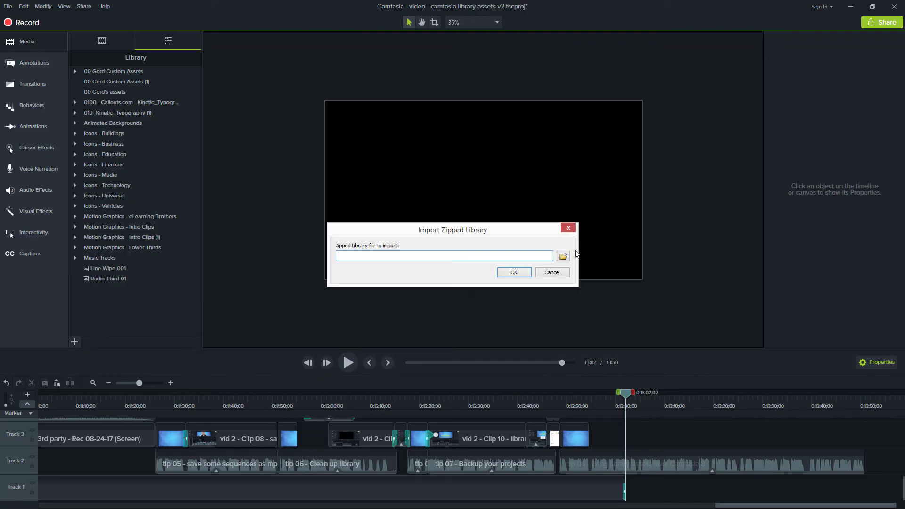
left_click(568, 257)
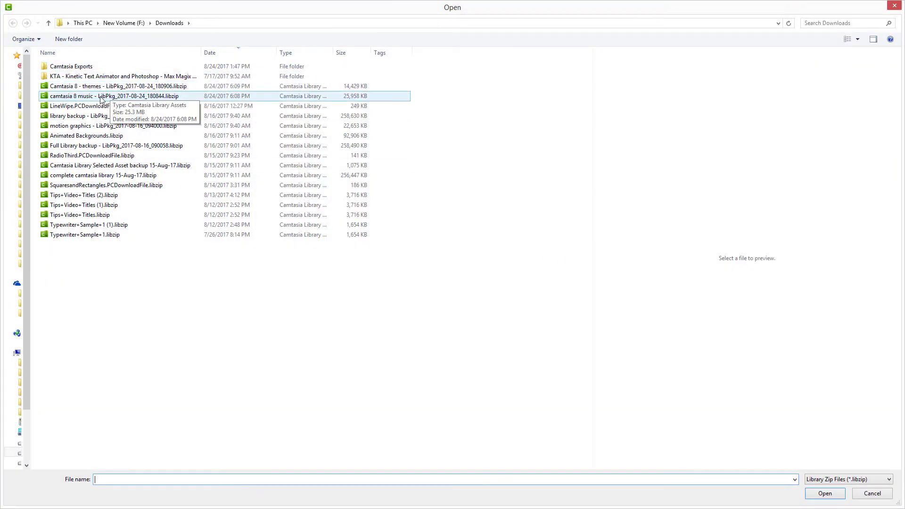
left_click(95, 97)
left_click(824, 493)
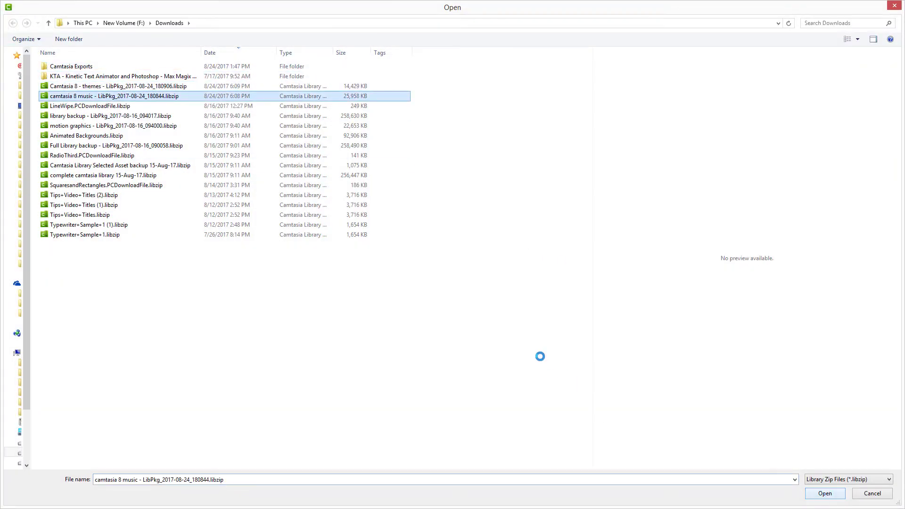
left_click(512, 273)
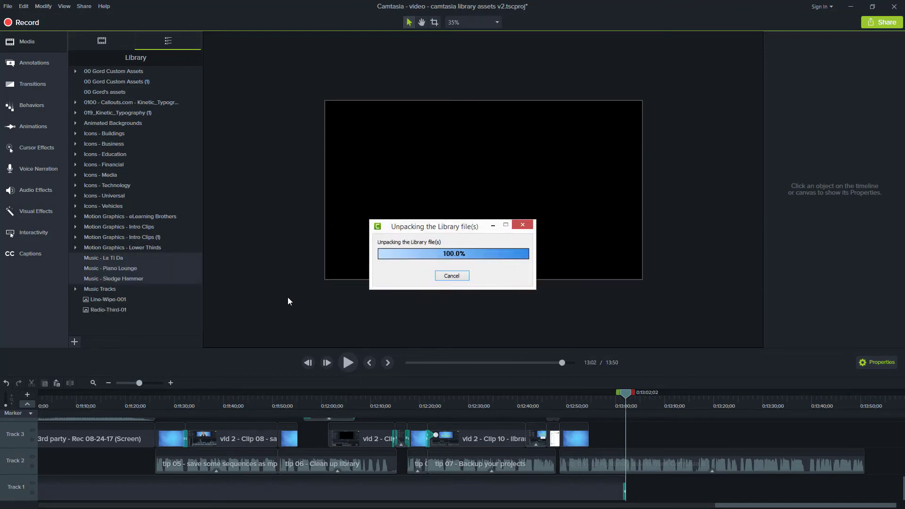